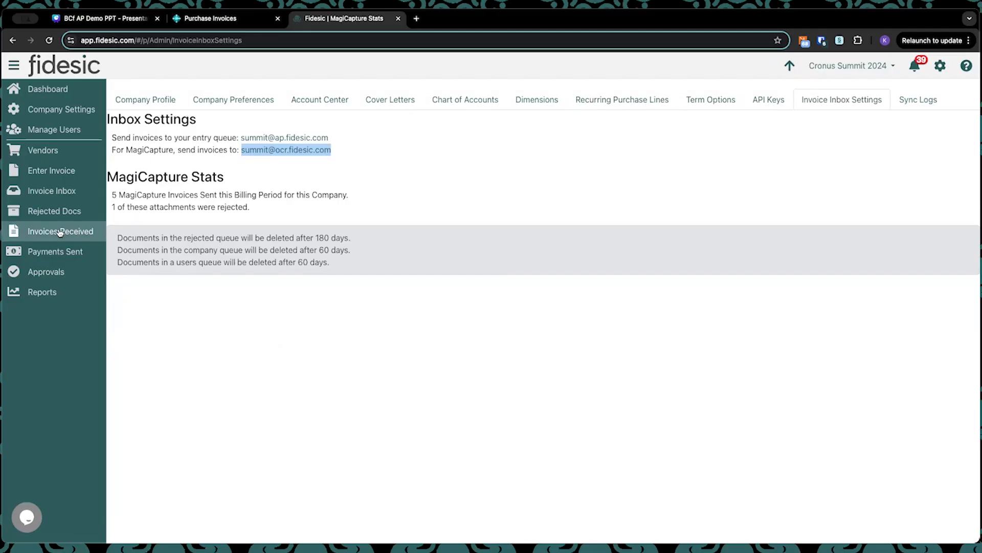
Step: Open the list of received invoices and reload it
left_click(59, 232)
left_click(50, 41)
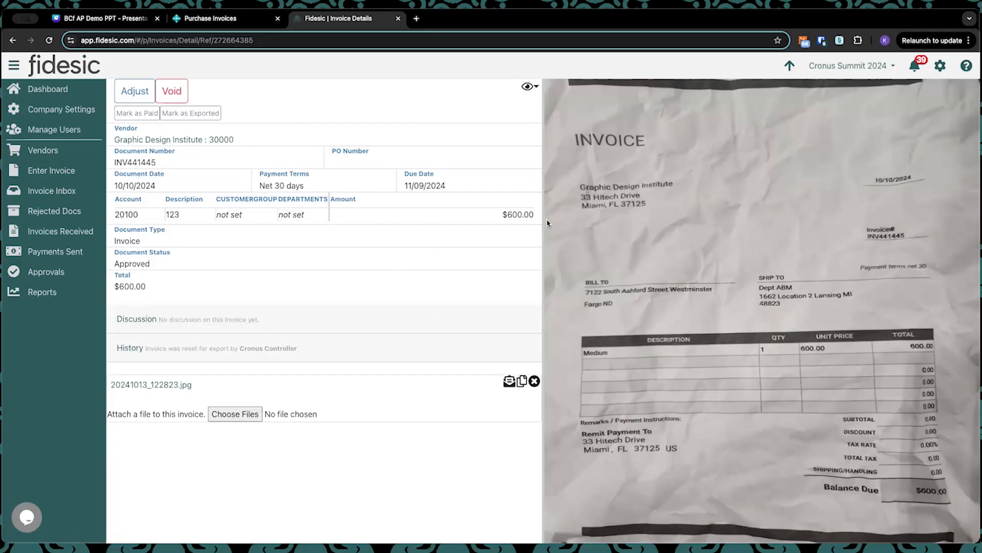
Step: Open the Graphic Design Institute invoice INV441445 for adjustment and cancel the edit
left_click(135, 91)
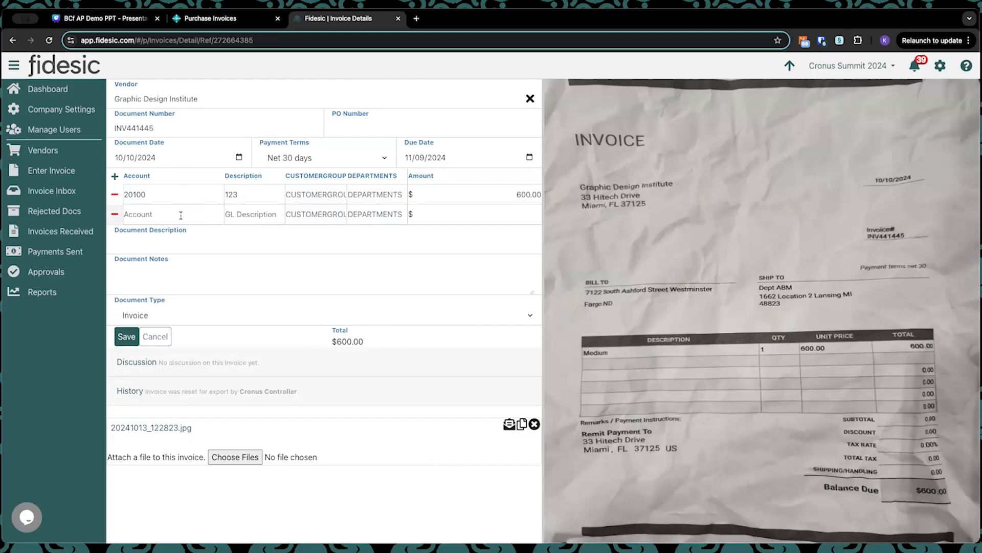
left_click(155, 336)
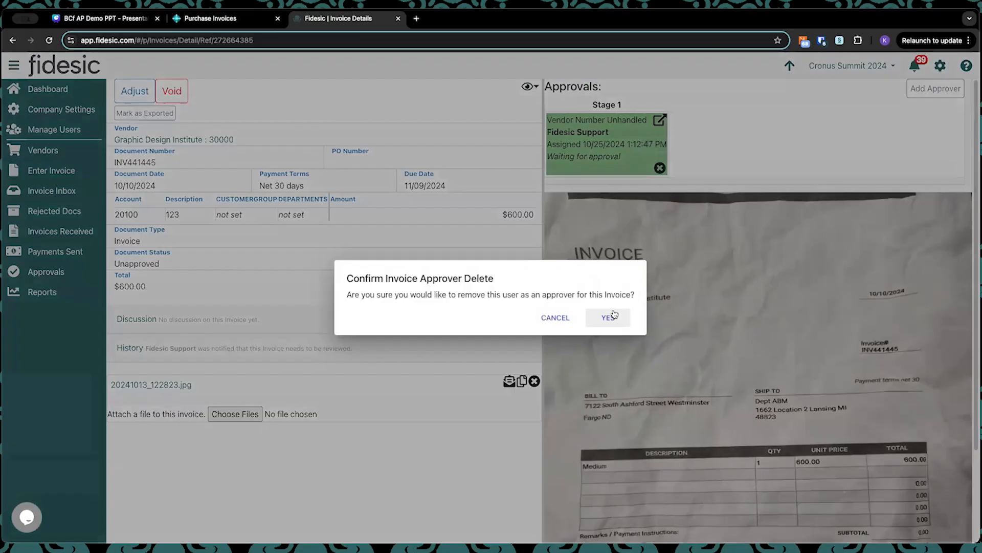
left_click(609, 315)
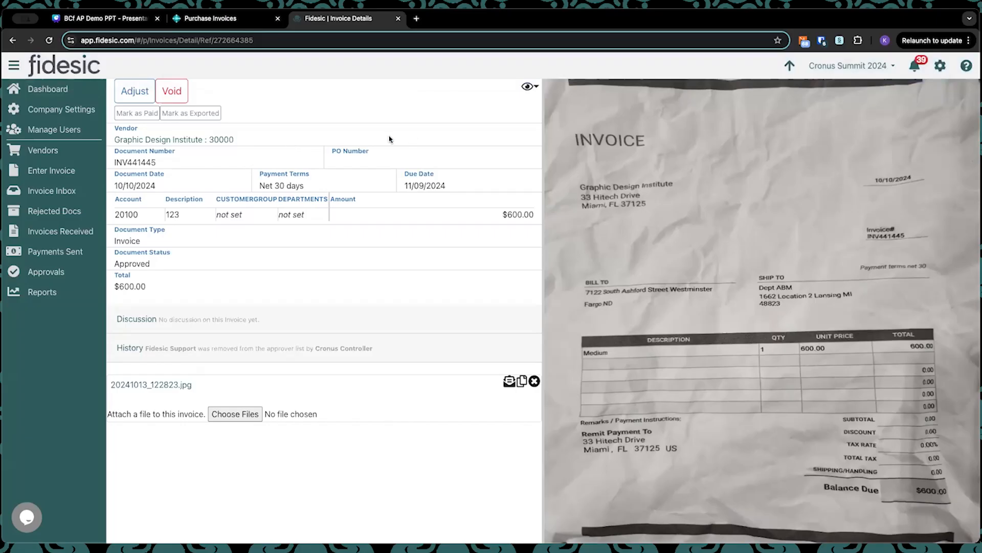
Step: Open the First Up Consultants invoice INV441424 from the pending approvals for Cronus Summit 2024 and review its details and attached scan
left_click(48, 88)
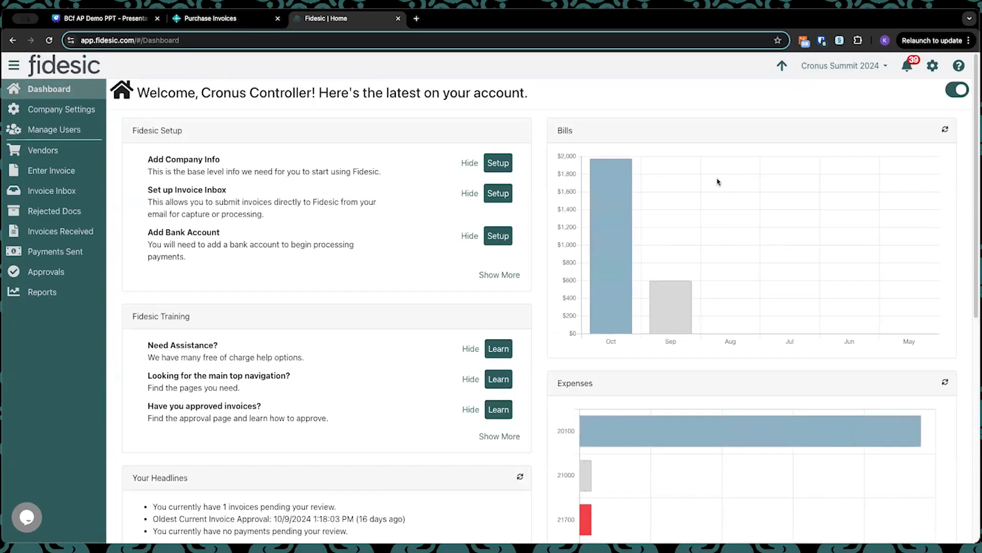
left_click(906, 66)
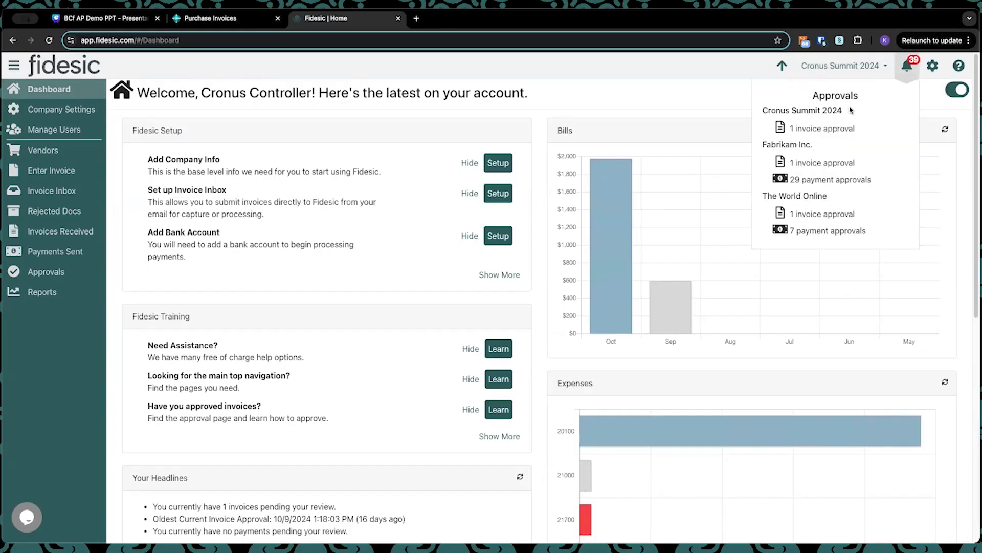
left_click(822, 130)
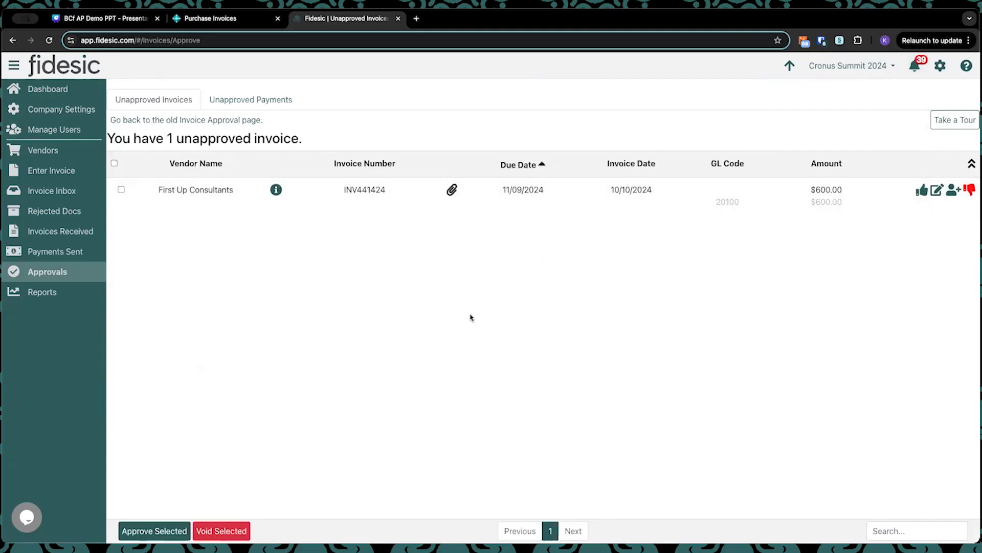
left_click(402, 196)
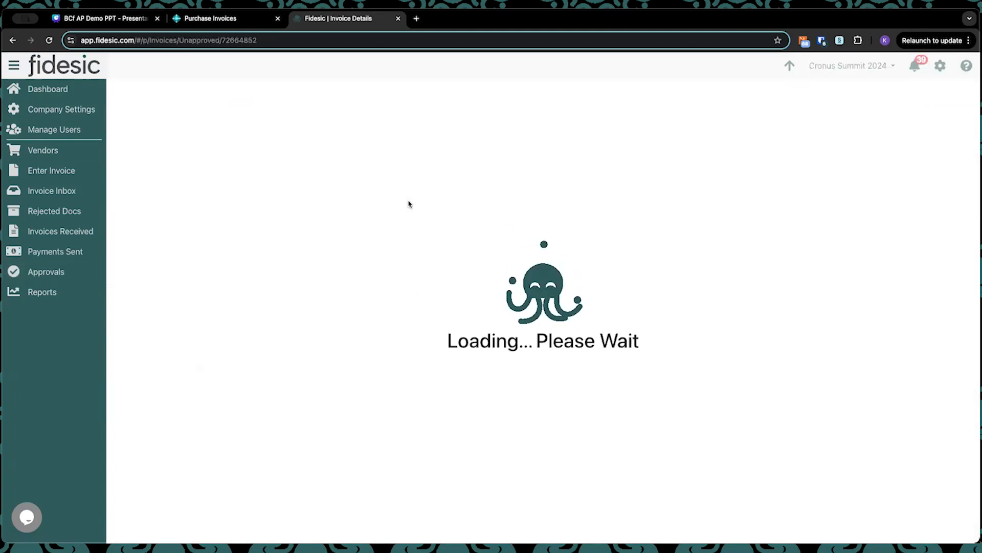
scroll(489, 304, "down", 1)
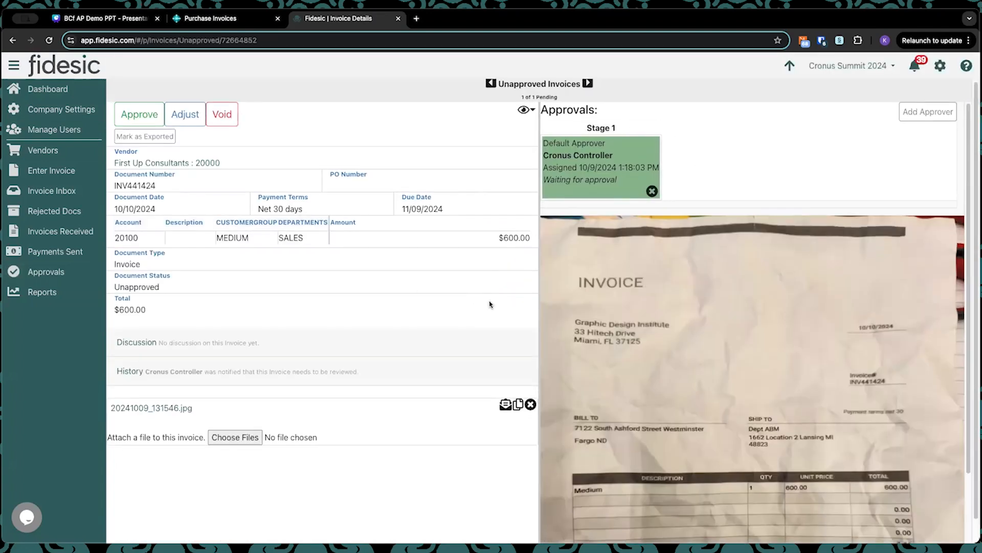
scroll(628, 321, "down", 3)
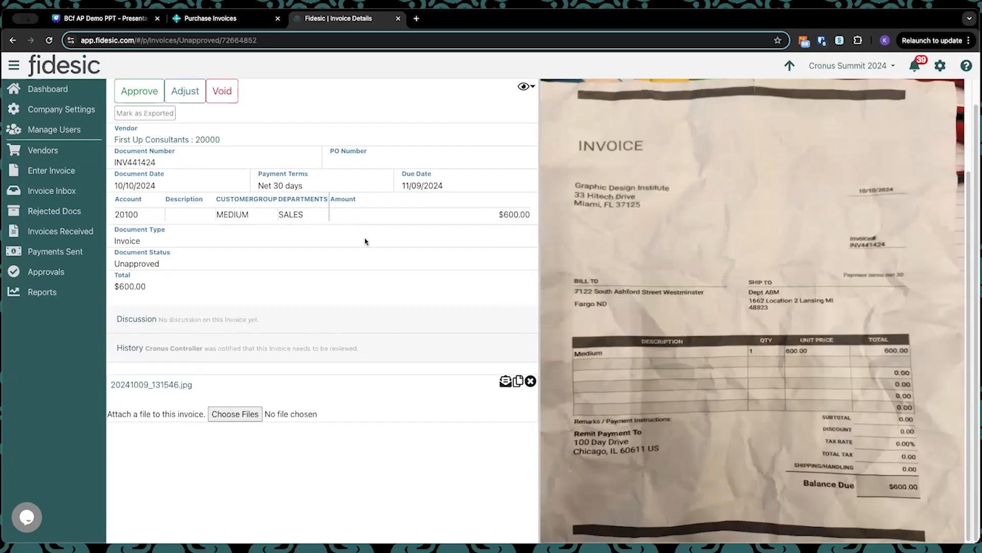
Step: Approve invoice INV441424 with the comment "i like it!"
left_click(139, 91)
left_click(522, 300)
type("i like th")
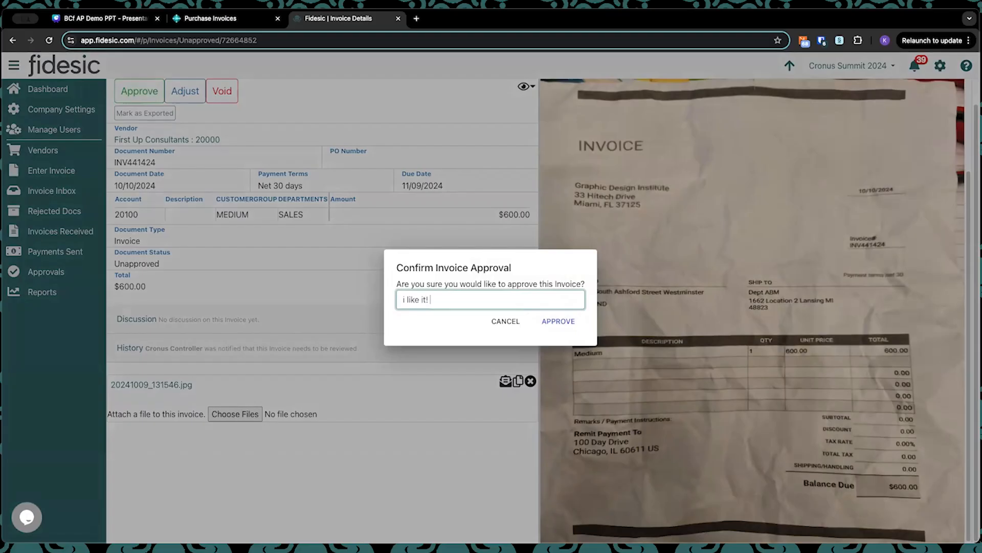
type("!")
left_click(558, 320)
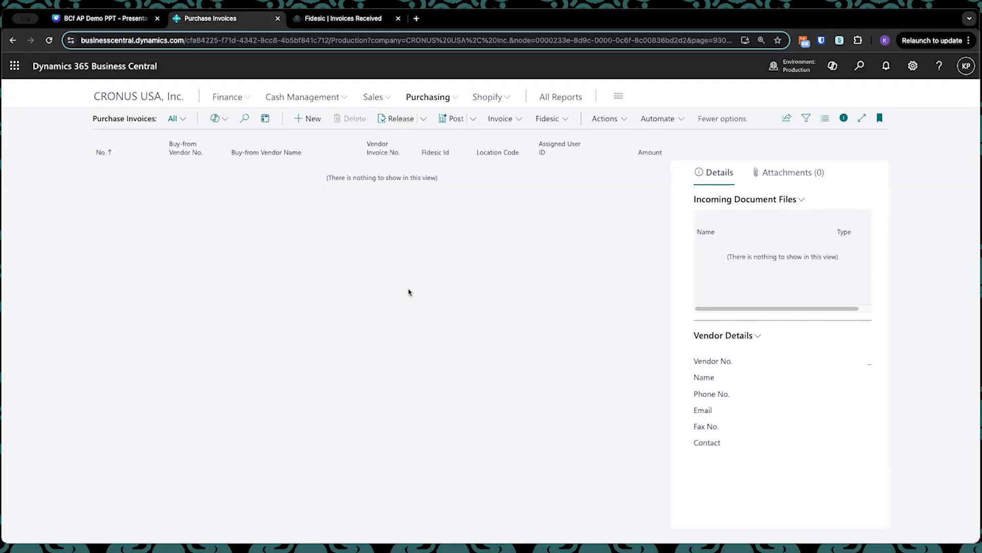
Step: Import the approved Fidesic purchasing invoices into Business Central's purchase invoices
left_click(564, 121)
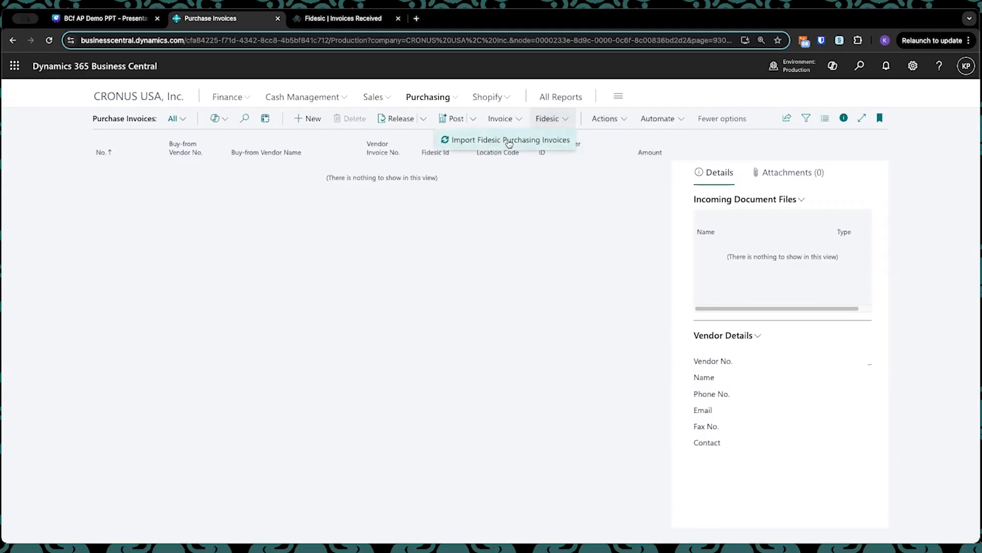
left_click(428, 97)
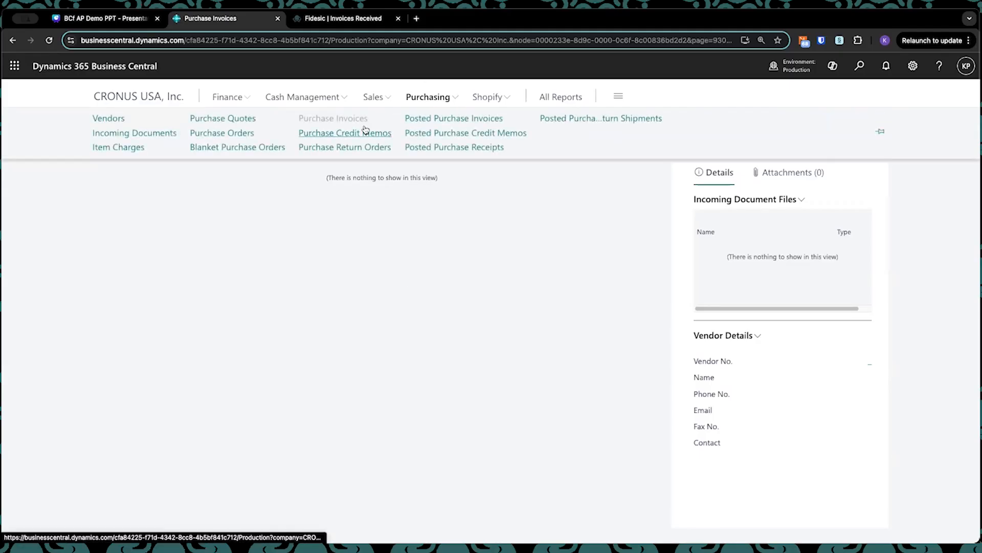
left_click(482, 277)
left_click(560, 121)
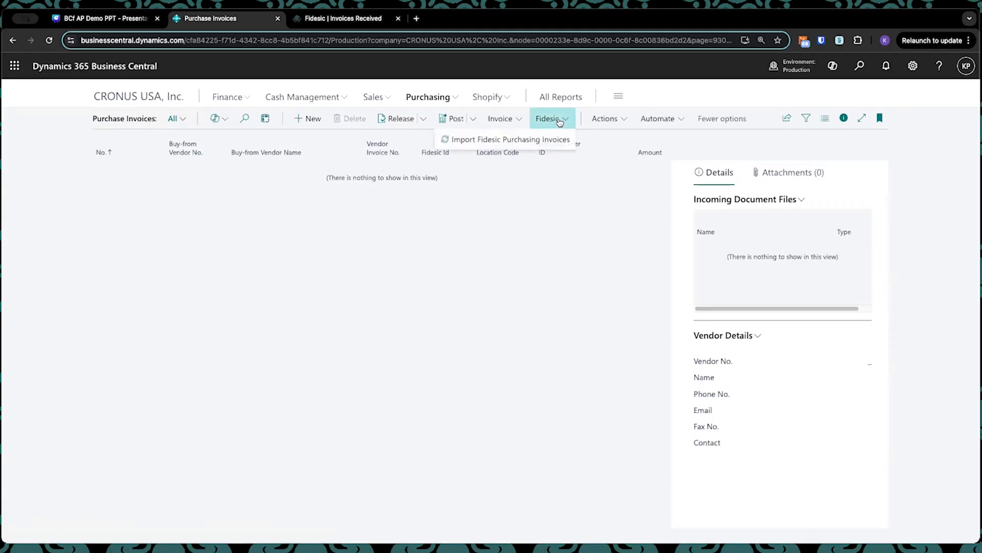
left_click(514, 147)
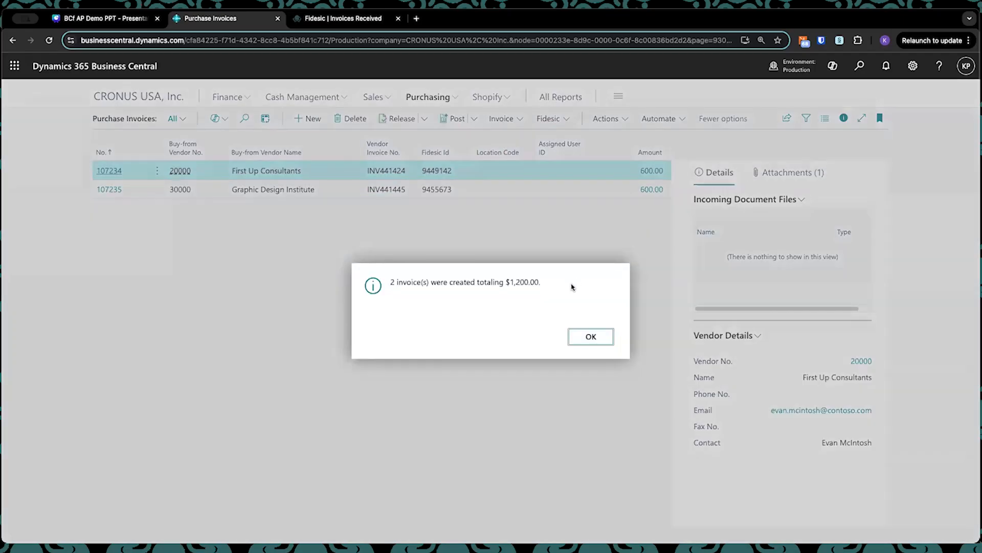
left_click(589, 338)
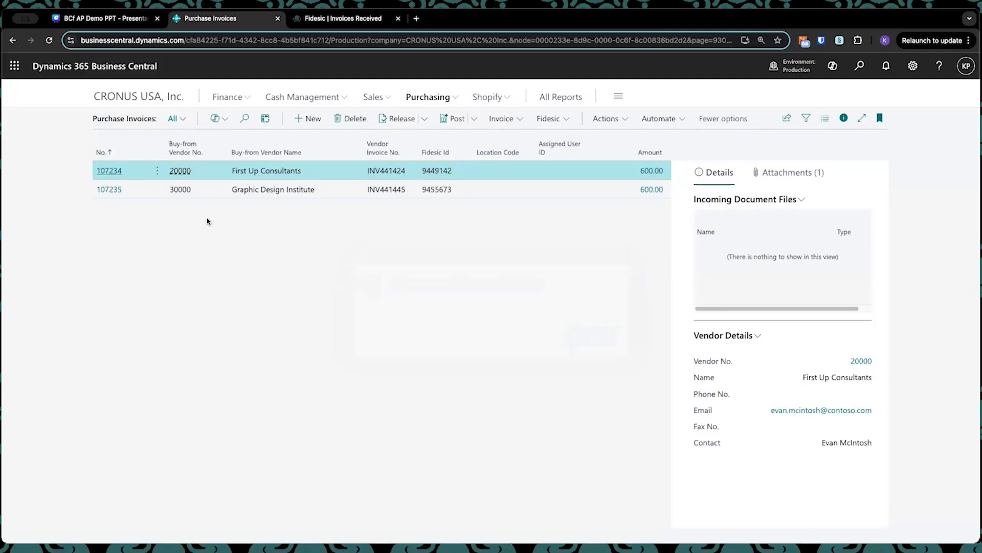
Step: Review the header and lines of the imported First Up Consultants purchase invoice and return to the purchase invoice list
left_click(389, 18)
left_click(243, 21)
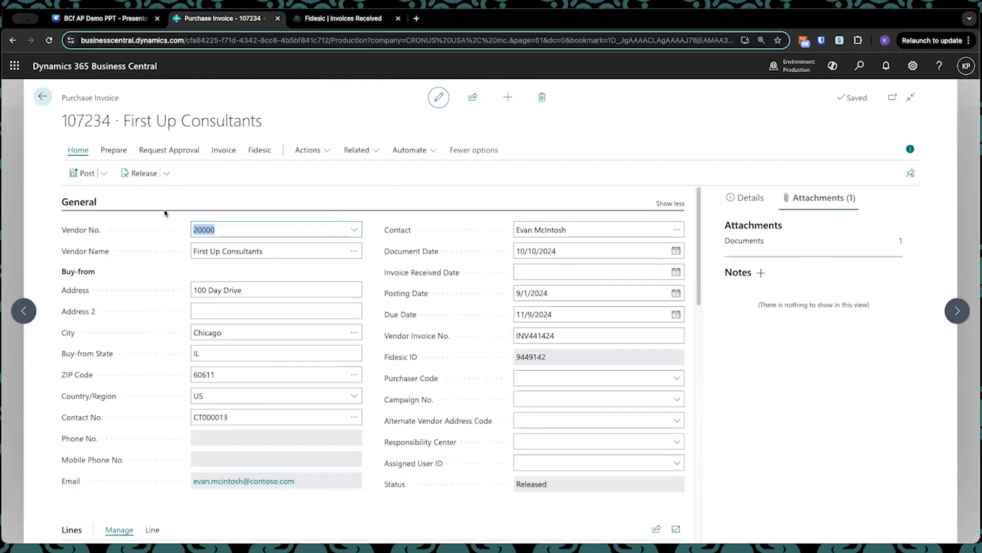
scroll(207, 225, "down", 5)
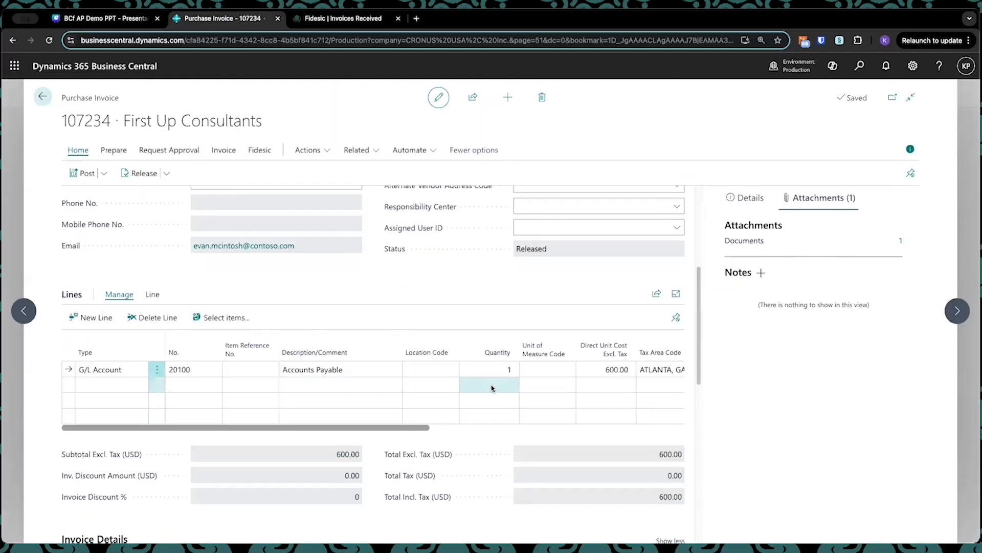
scroll(492, 388, "up", 5)
left_click(42, 96)
Step: Select both the First Up Consultants and Graphic Design Institute purchase invoices and post them
left_click(155, 175)
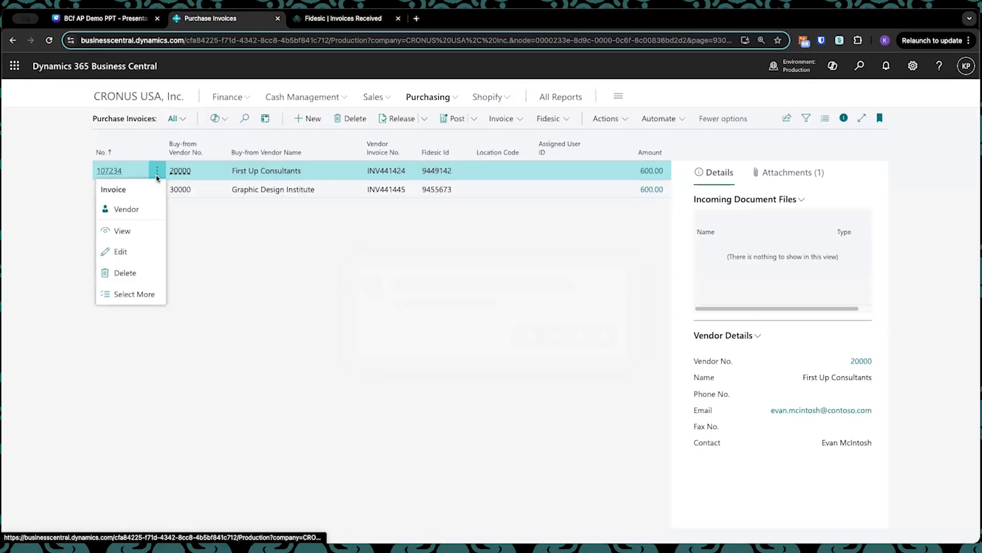
left_click(143, 291)
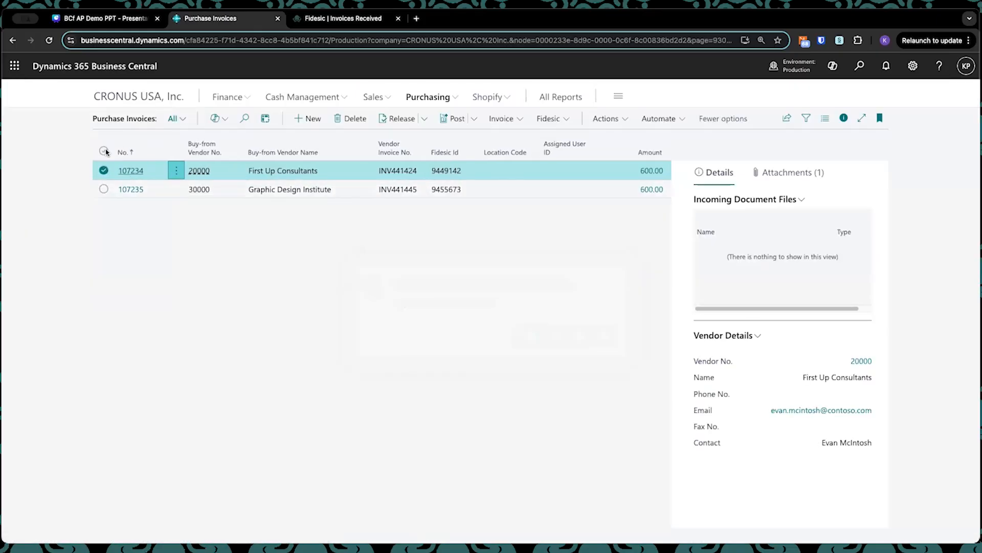
left_click(103, 189)
left_click(453, 118)
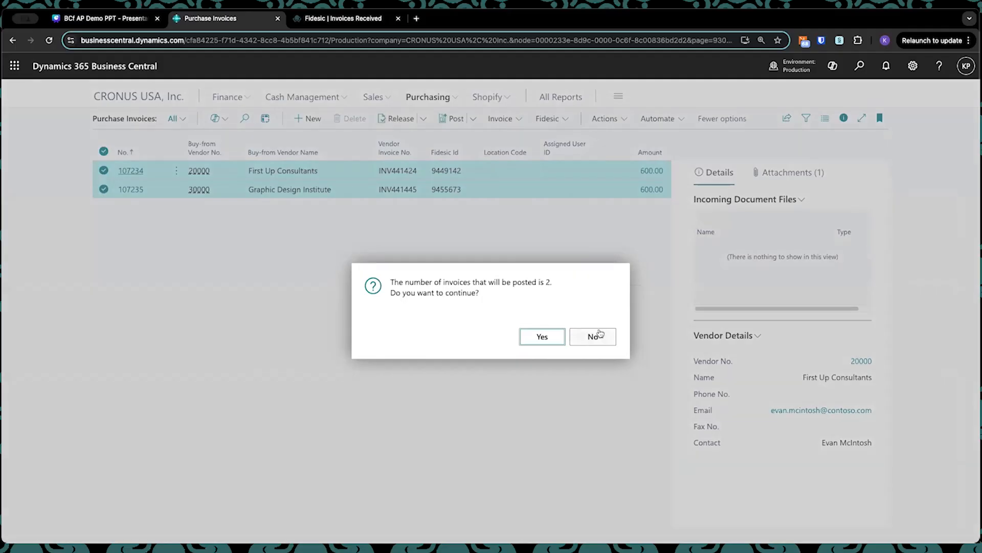
left_click(545, 337)
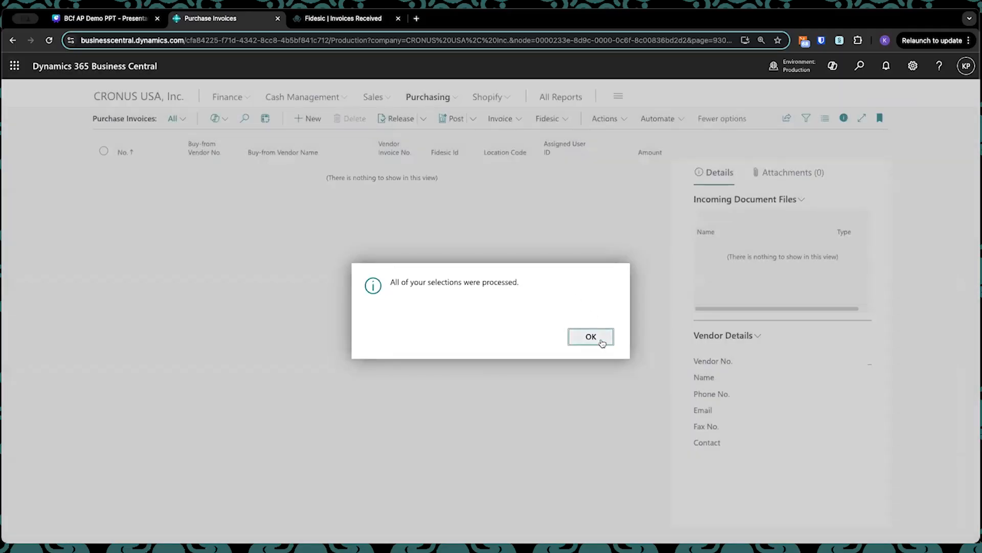
left_click(591, 337)
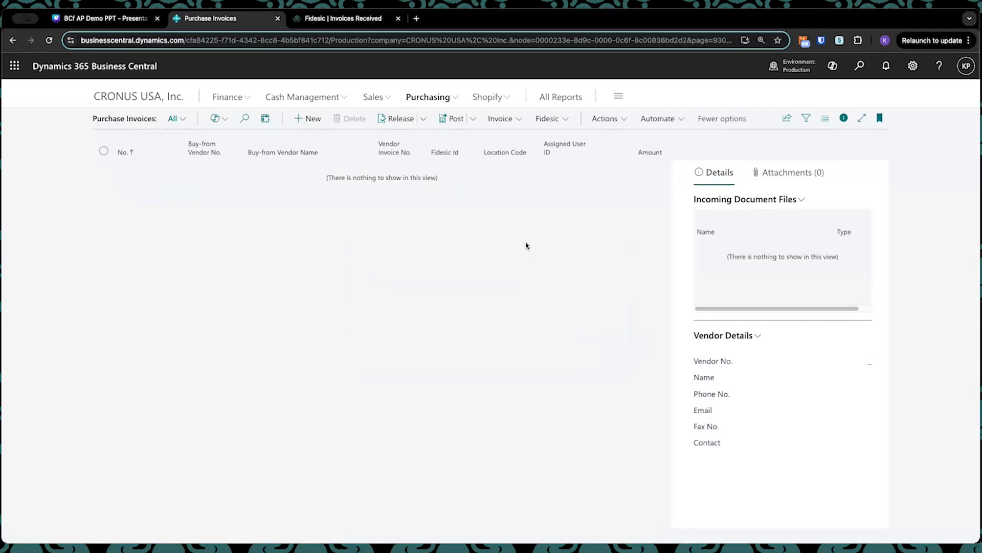
Step: Search Business Central for "fidesic pay" and open the Fidesic Payment Journals
key("ctrl+shift+Tab")
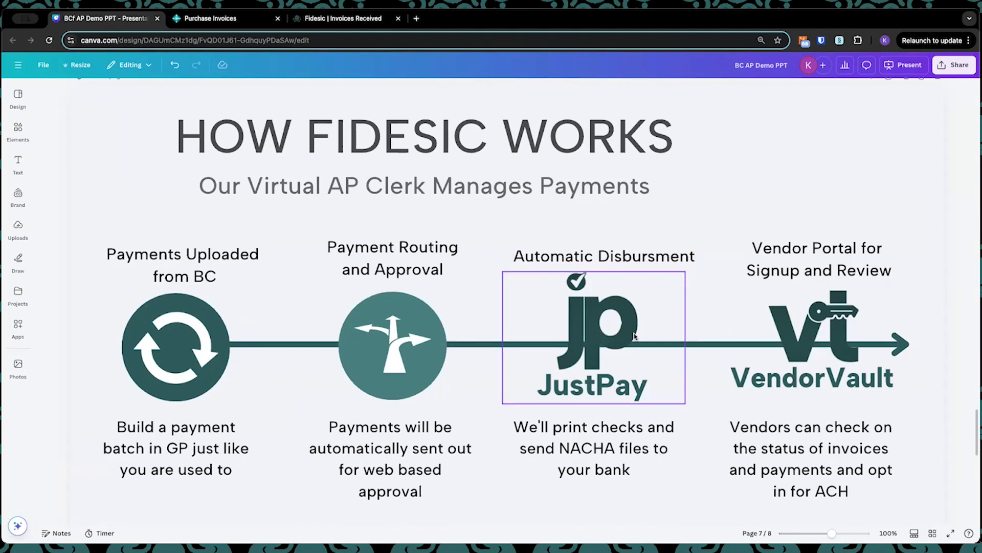
key("ctrl+Tab")
left_click(860, 66)
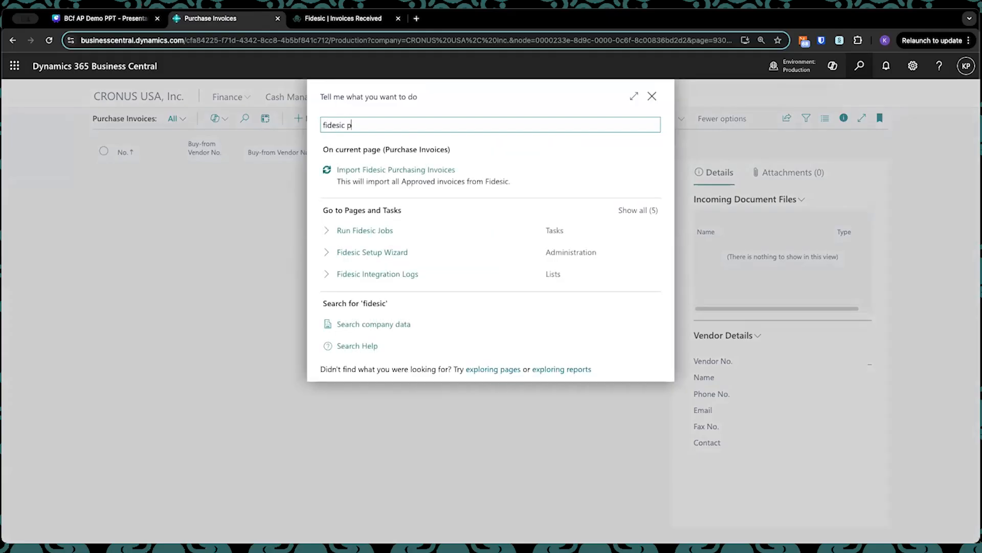
type("ay")
left_click(396, 173)
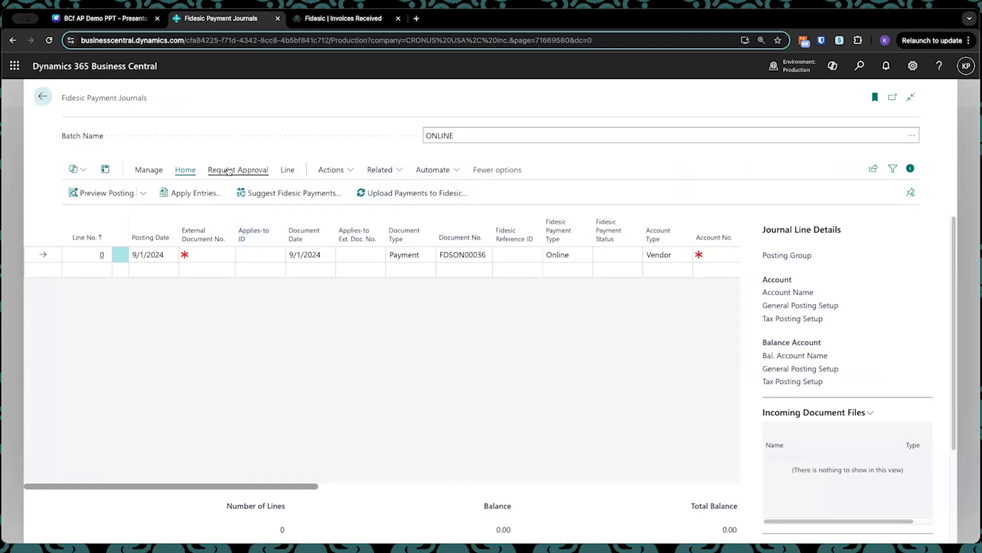
Step: Start suggesting Fidesic vendor payments for the ONLINE batch with a last payment date of 11/21/2024
left_click(294, 194)
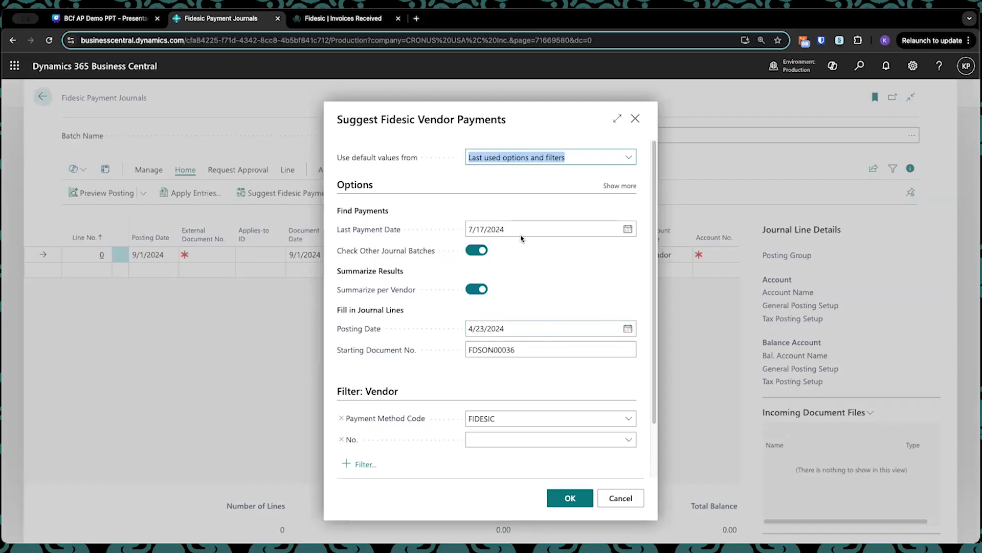
left_click(627, 229)
left_click(574, 251)
left_click(574, 252)
left_click(574, 251)
left_click(573, 251)
left_click(542, 333)
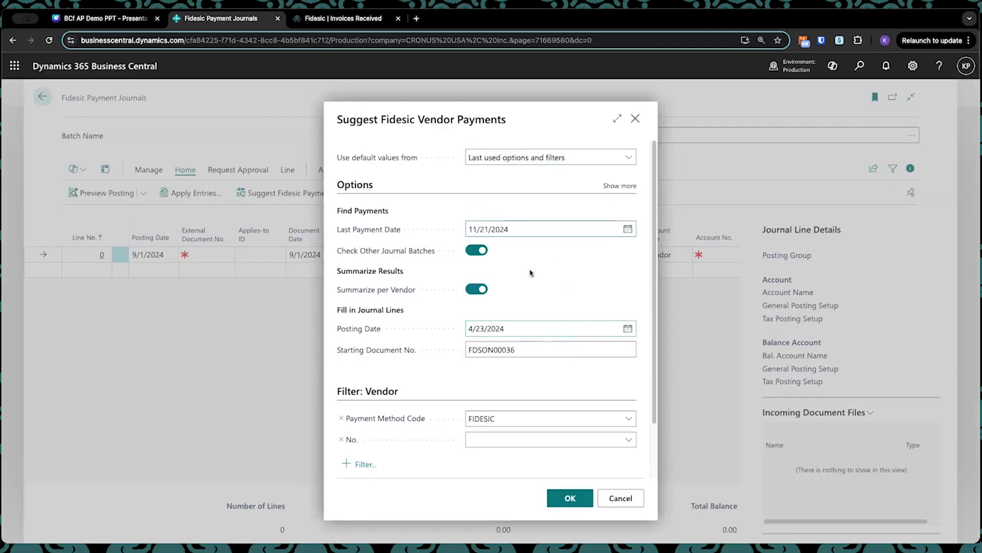
Step: Set the posting date to 10/25/2024, check the vendor filters and generate the suggested payment lines
left_click(627, 328)
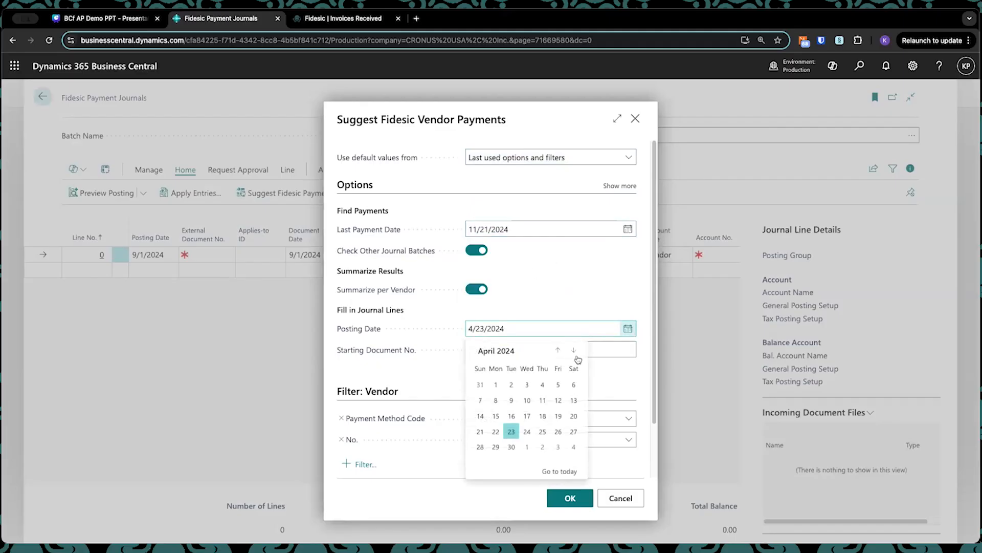
left_click(561, 470)
left_click(558, 432)
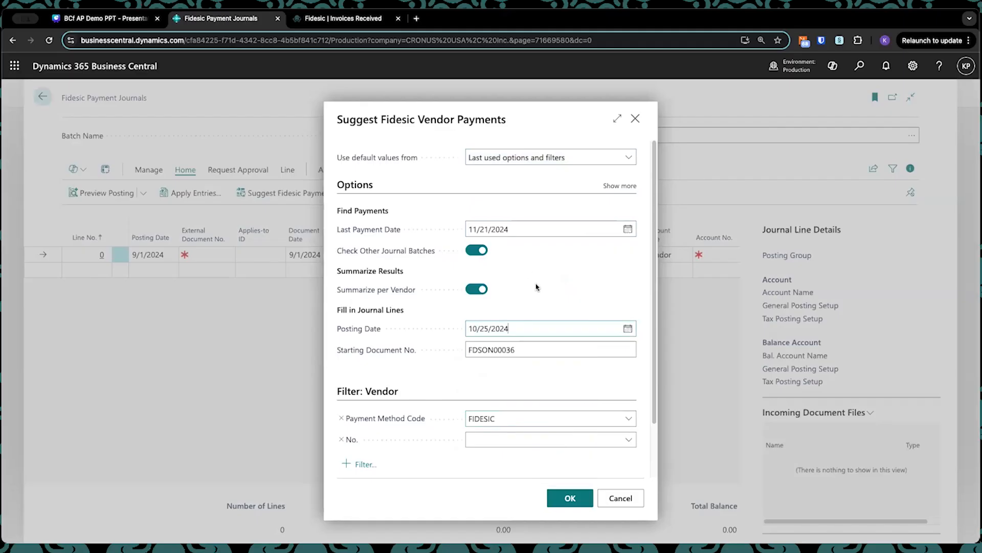
scroll(557, 328, "down", 2)
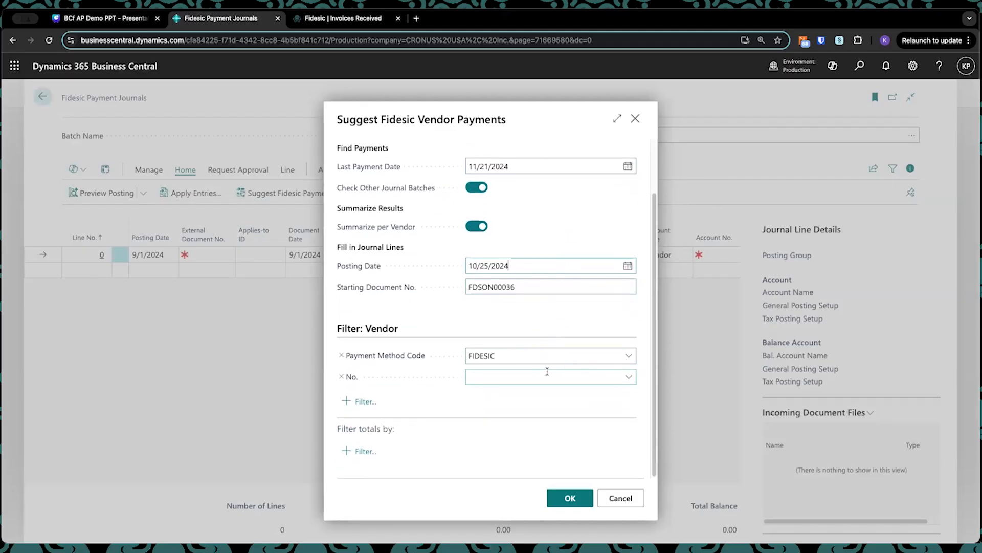
scroll(547, 372, "up", 2)
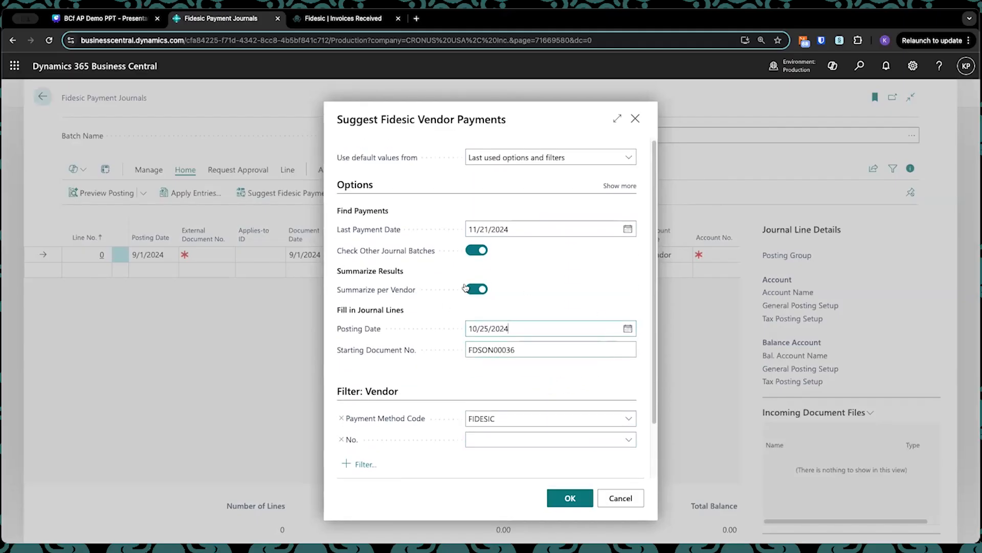
scroll(459, 327, "down", 2)
scroll(459, 361, "up", 2)
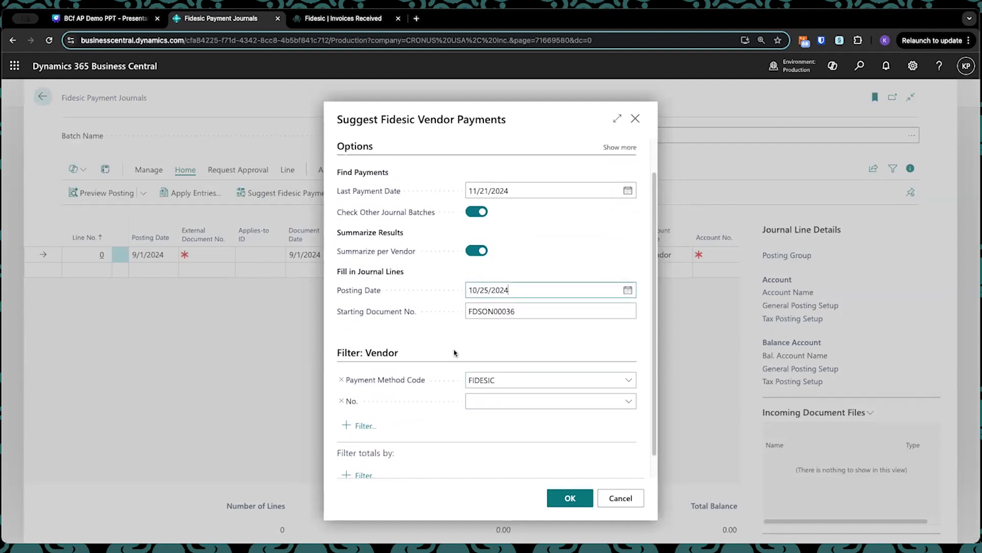
left_click(576, 502)
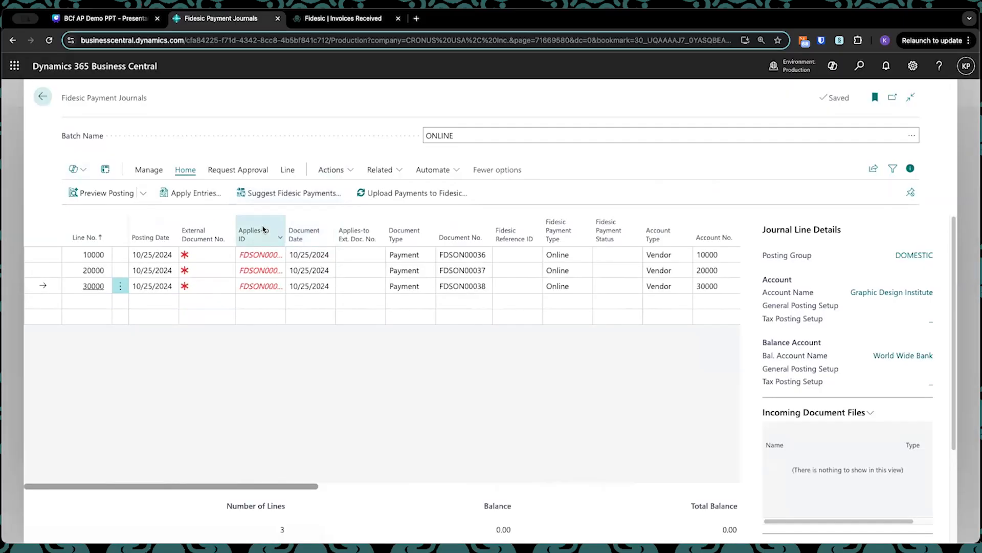
Step: Upload the suggested vendor payments in the ONLINE batch to Fidesic and acknowledge the transfer
left_click(424, 197)
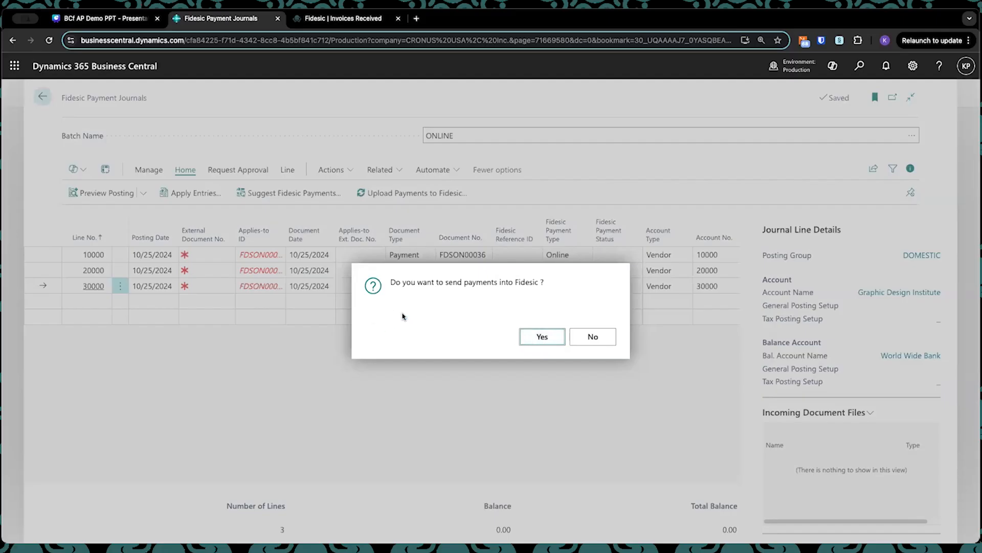
key("Return")
left_click(589, 335)
left_click(592, 336)
left_click(546, 341)
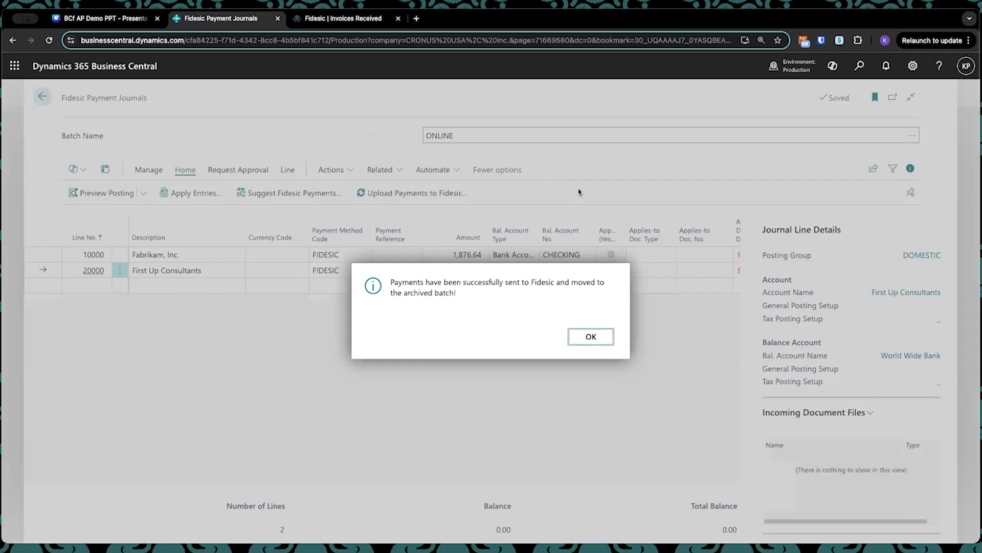
left_click(590, 336)
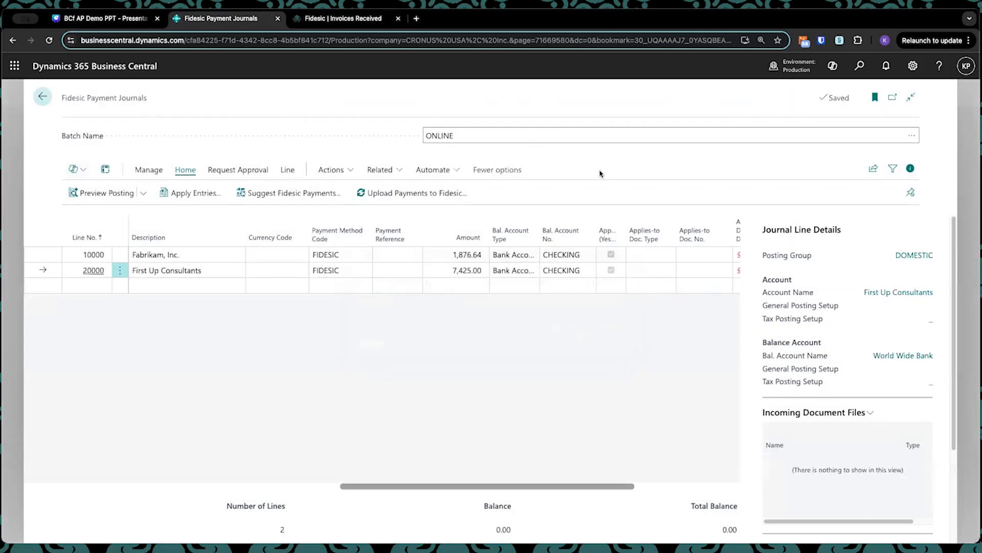
Step: Switch to Fidesic, open the sent payment to Graphic Design Institute and inspect its remitted invoice INV441445
left_click(348, 20)
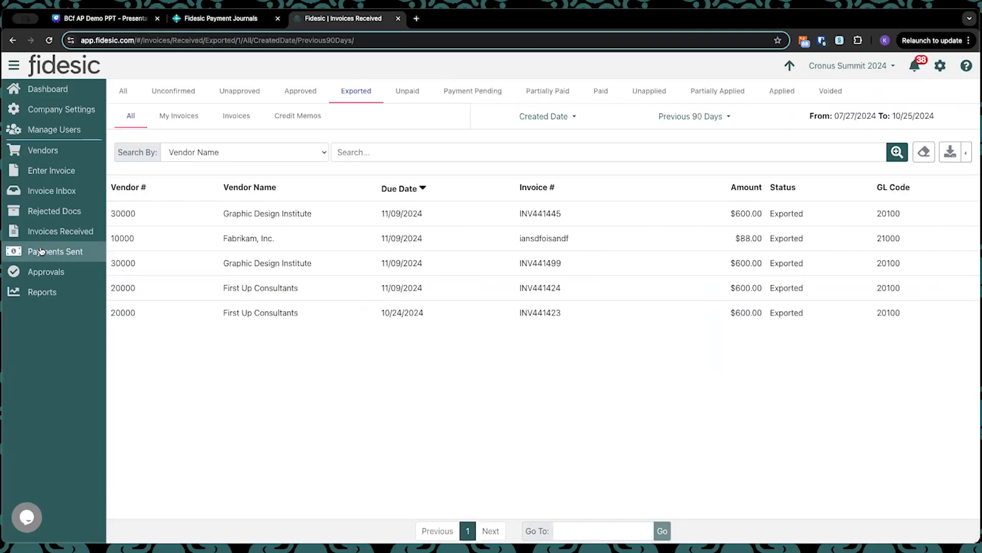
left_click(56, 251)
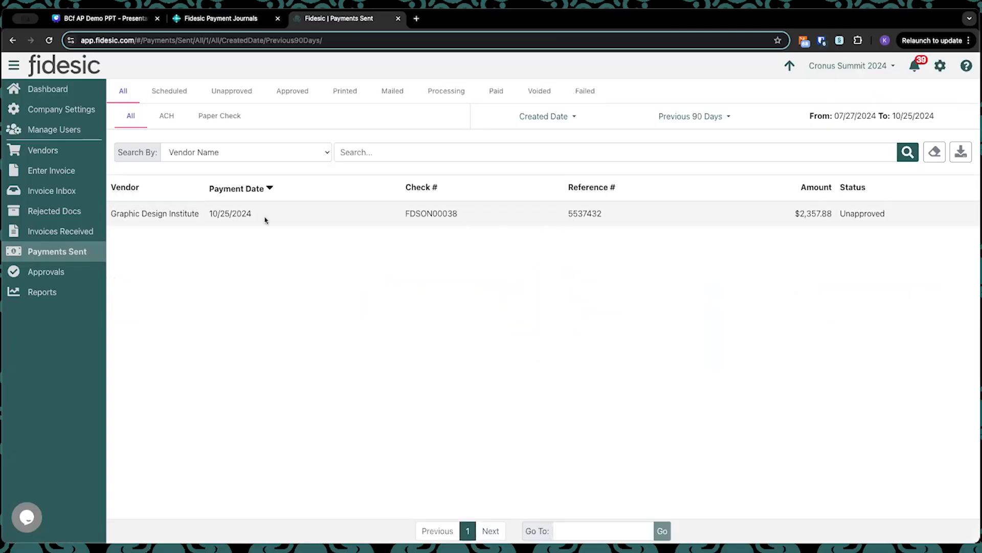
left_click(290, 219)
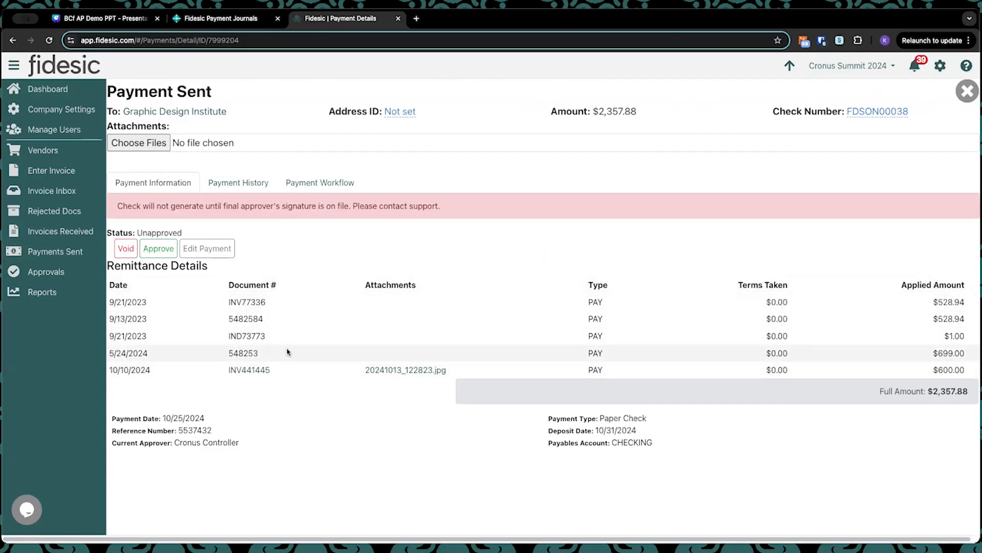
left_click(273, 372)
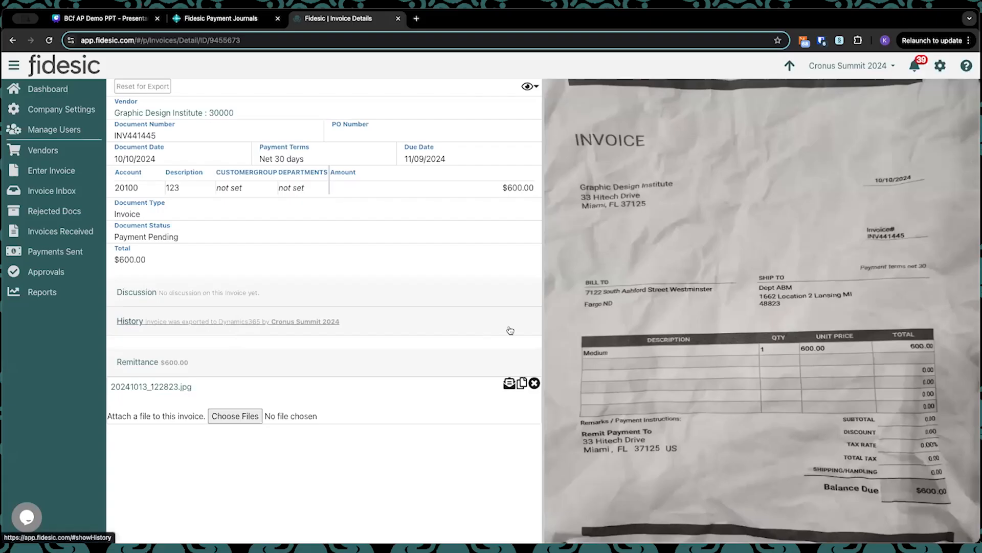
Step: Return to the list of sent payments and check the pending approval notifications
left_click(57, 251)
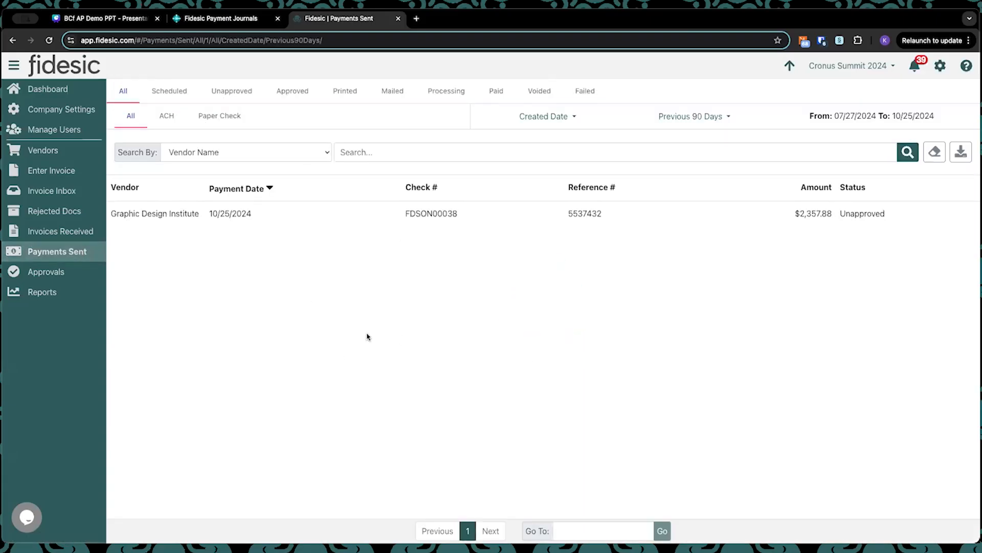
left_click(913, 66)
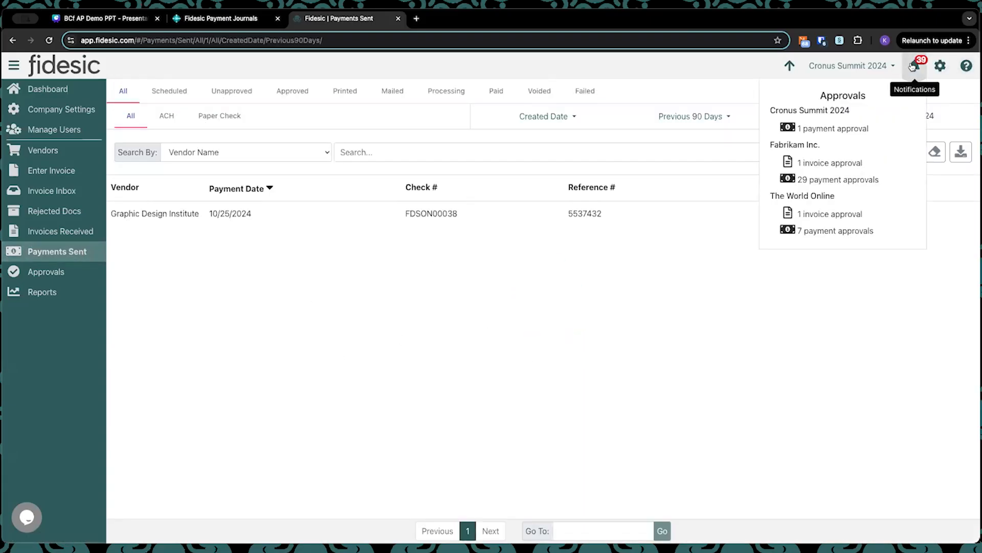
left_click(466, 329)
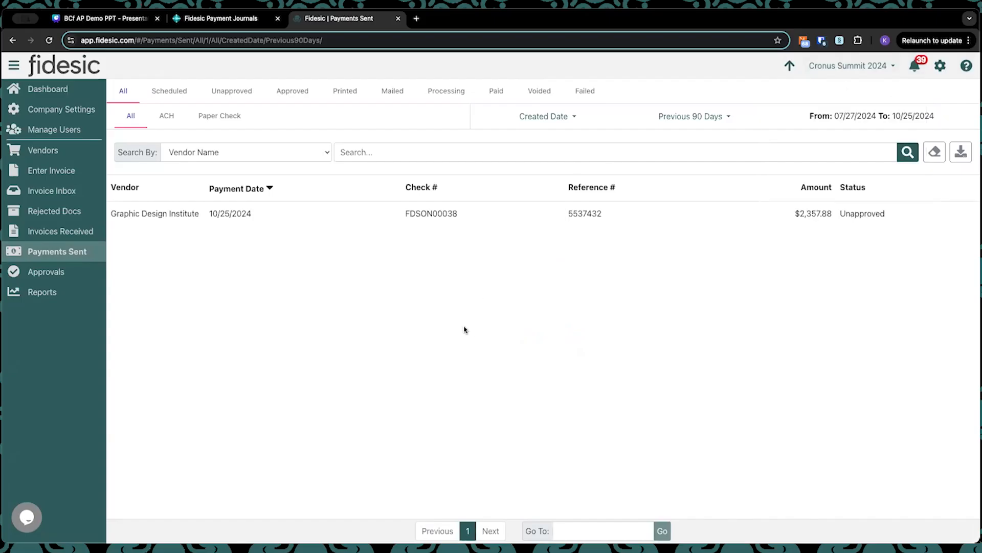